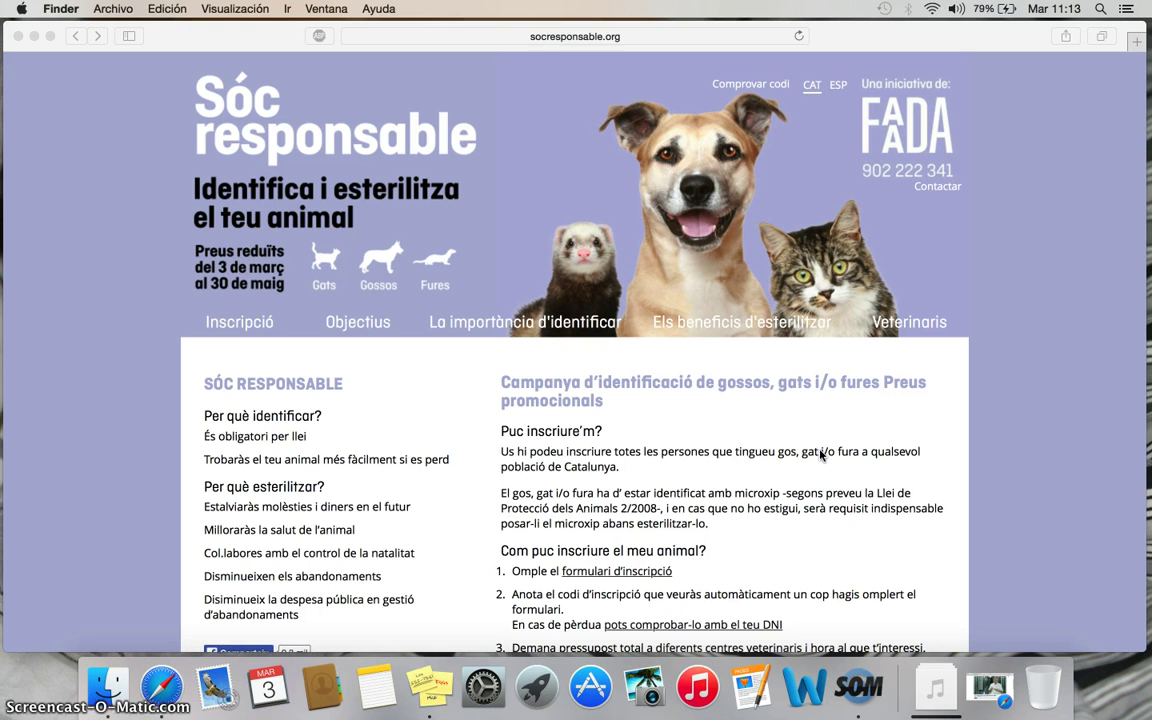
- Open the Inscripció registration form and enter the owner's full name
{"action": "left_click", "coordinate": [352, 327]}
{"action": "left_click", "coordinate": [244, 322]}
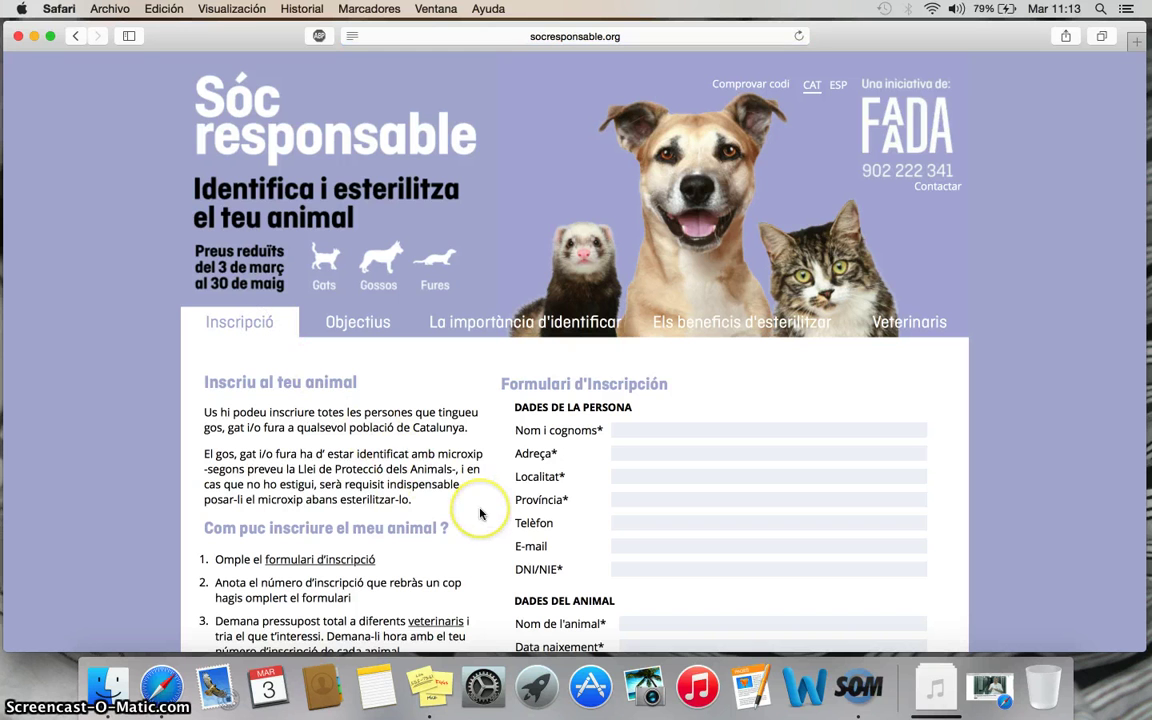
{"action": "scroll", "coordinate": [481, 512], "scroll_direction": "down", "scroll_amount": 3}
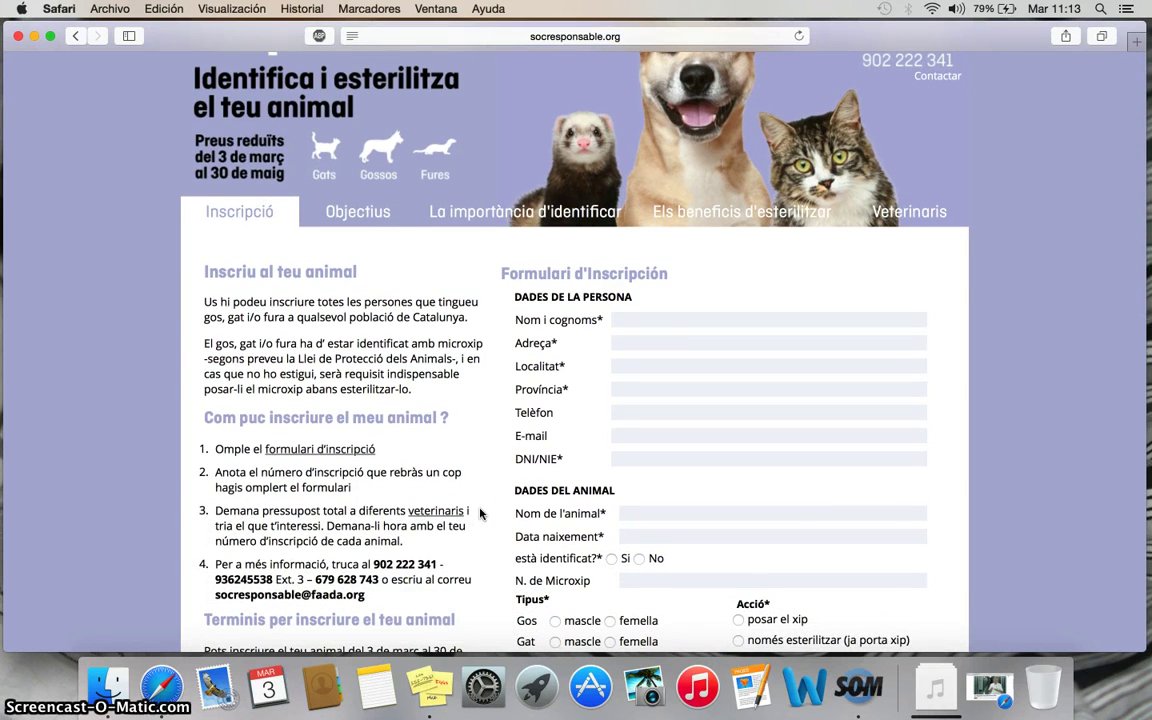
{"action": "left_click", "coordinate": [644, 320]}
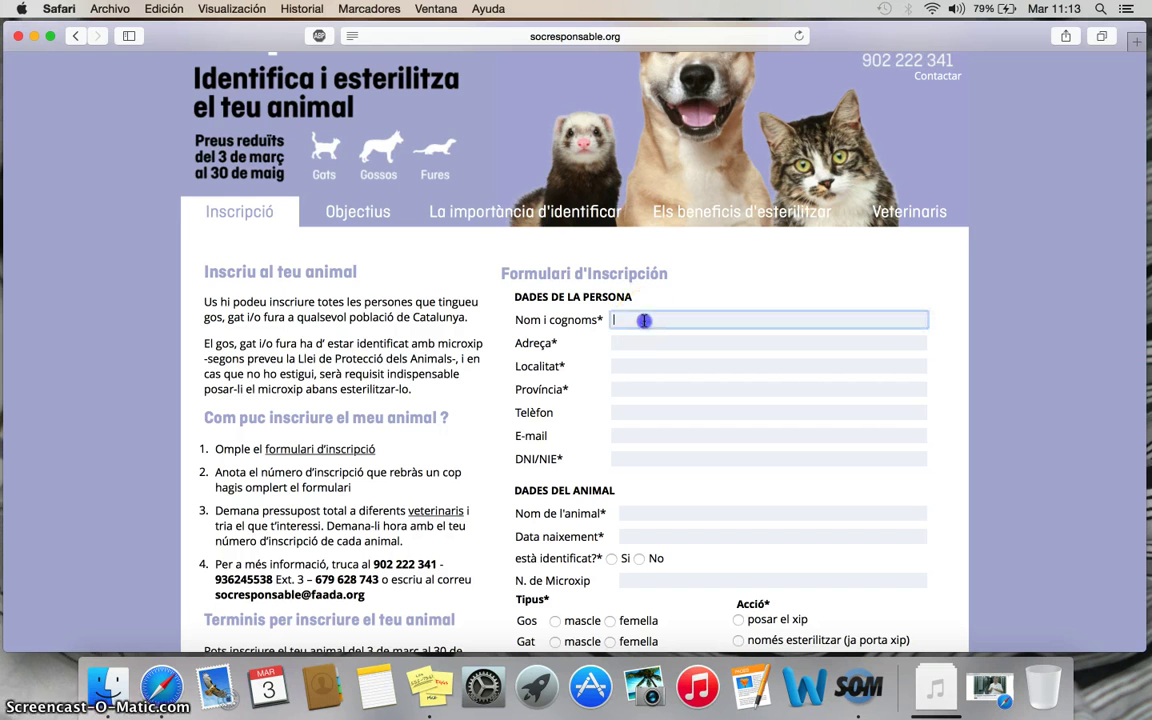
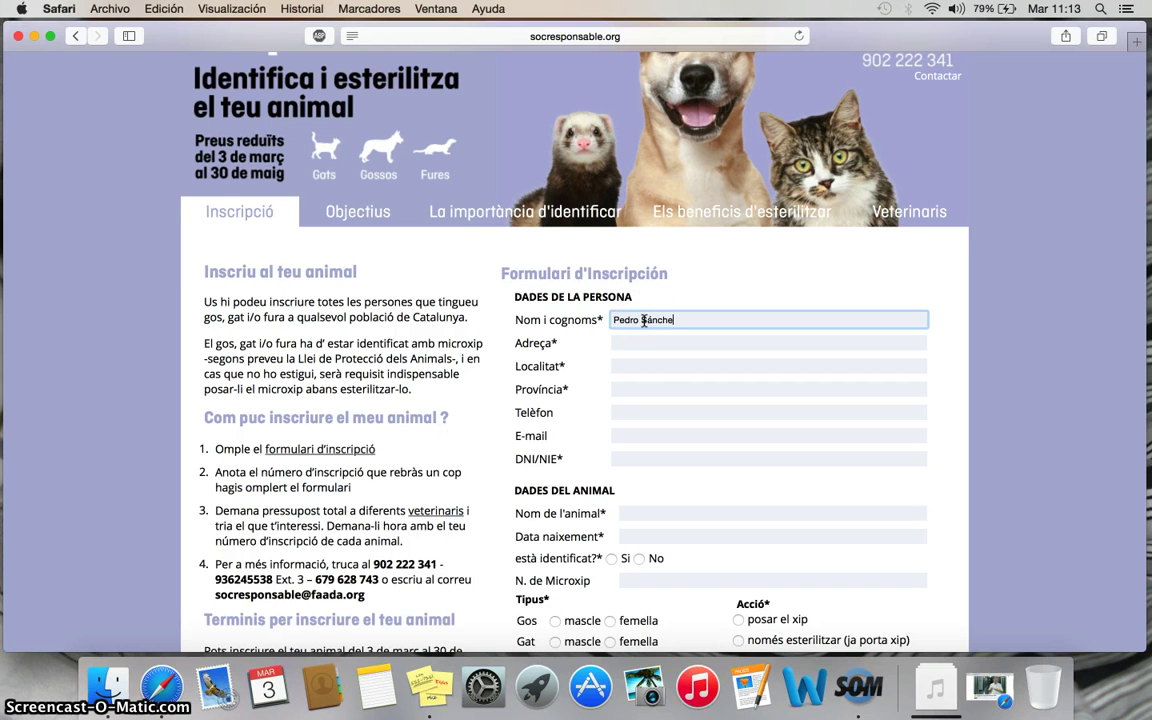
- Enter the owner's street address, with locality and province both set to Barcelona
{"action": "left_click", "coordinate": [641, 343]}
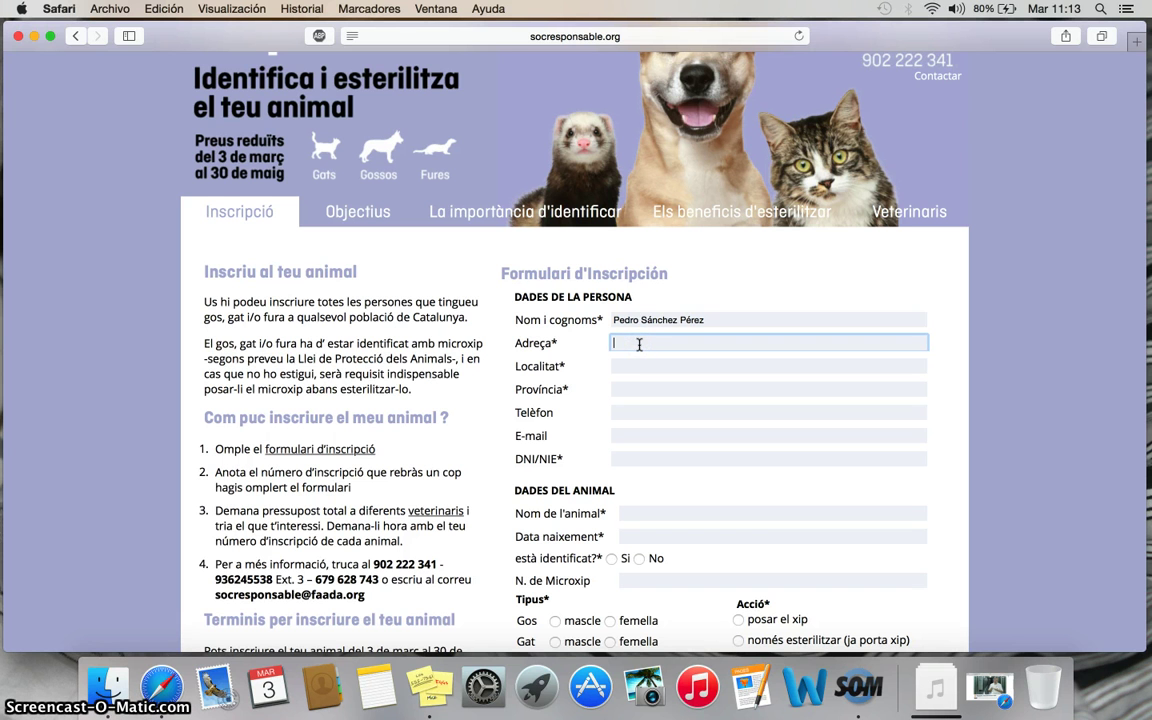
{"action": "left_click", "coordinate": [640, 360]}
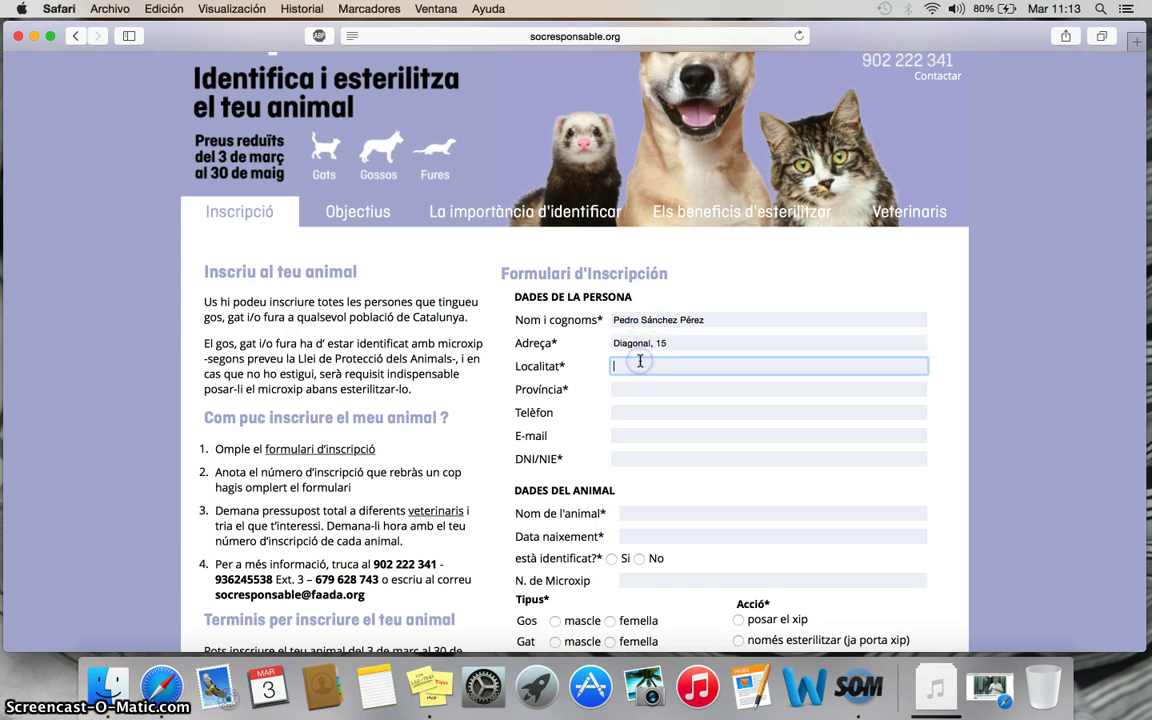
{"action": "type", "text": "Barcelona"}
{"action": "left_click", "coordinate": [639, 389]}
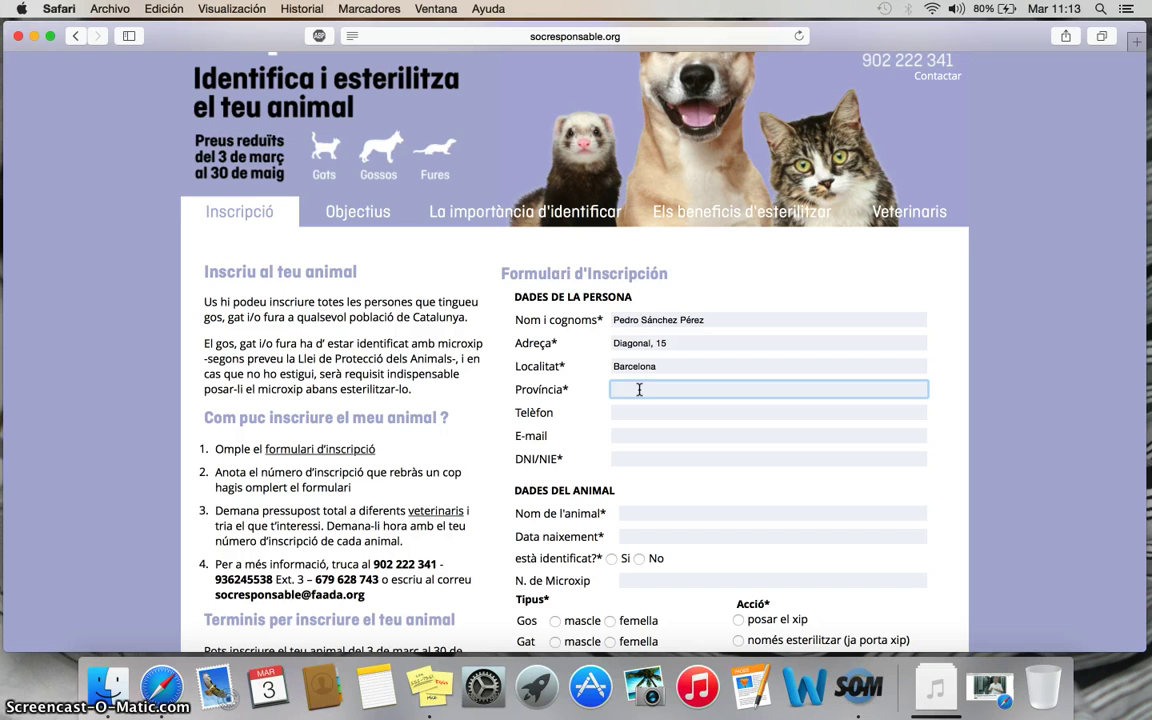
{"action": "type", "text": "Barcelona"}
- Fill in the owner's phone number, e-mail address and DNI/NIE number
{"action": "left_click", "coordinate": [635, 414]}
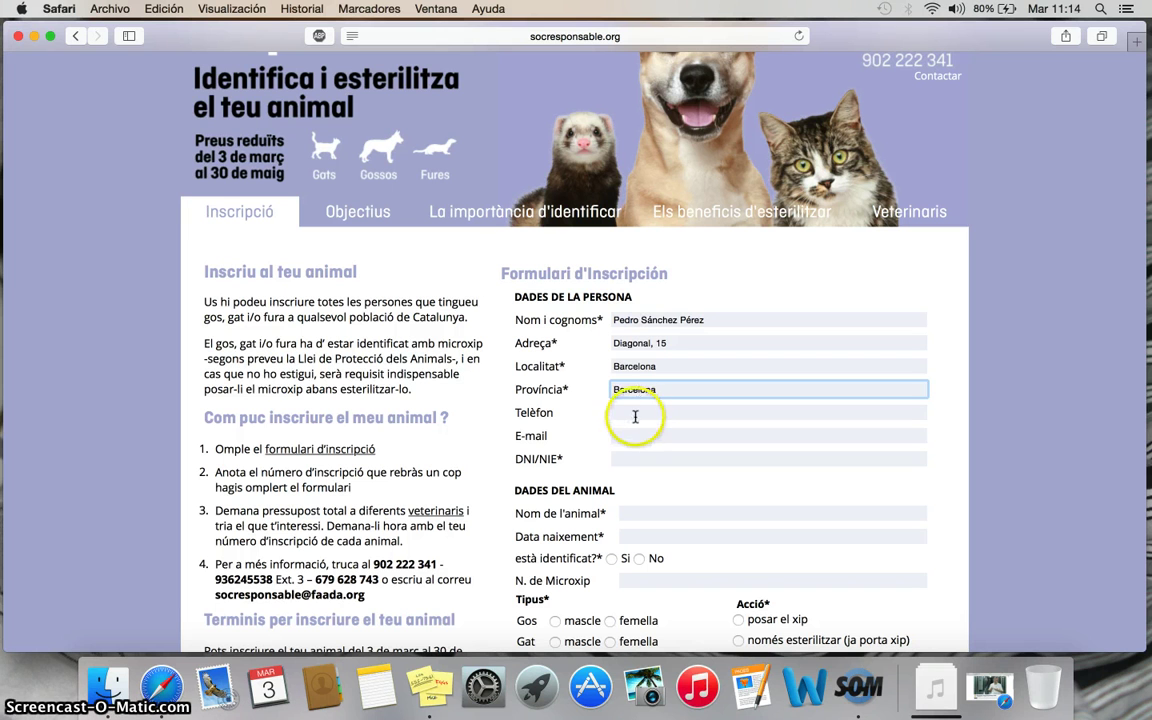
{"action": "type", "text": "93"}
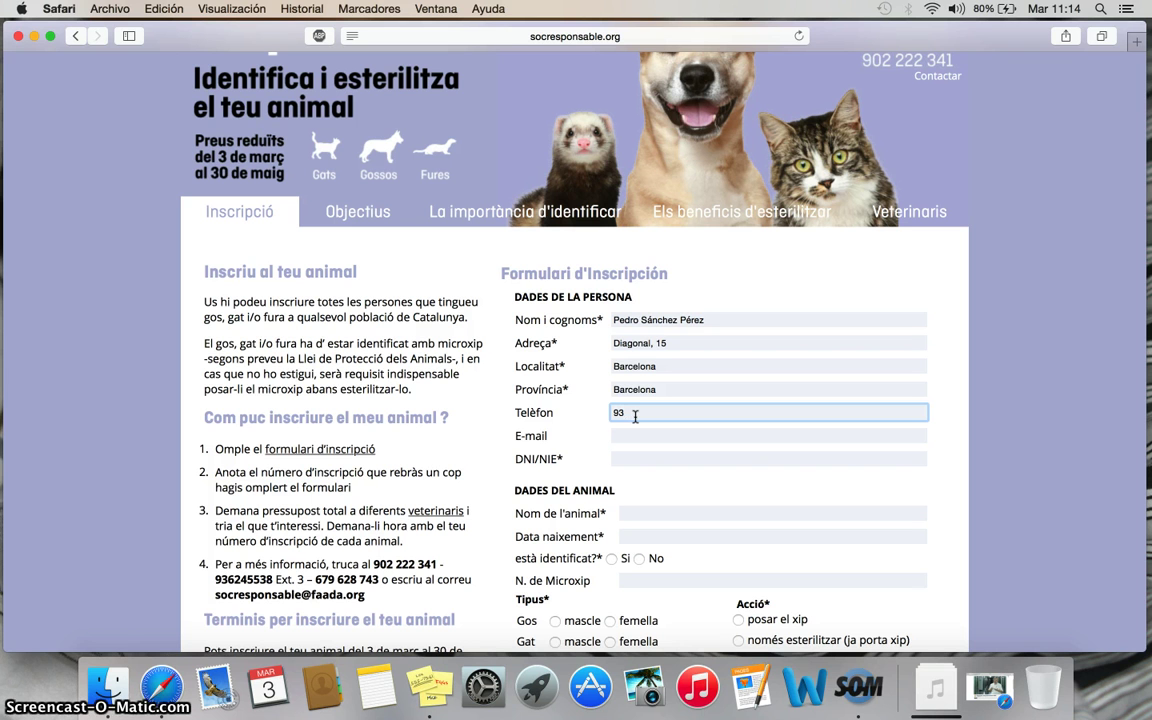
{"action": "type", "text": "xxxxx"}
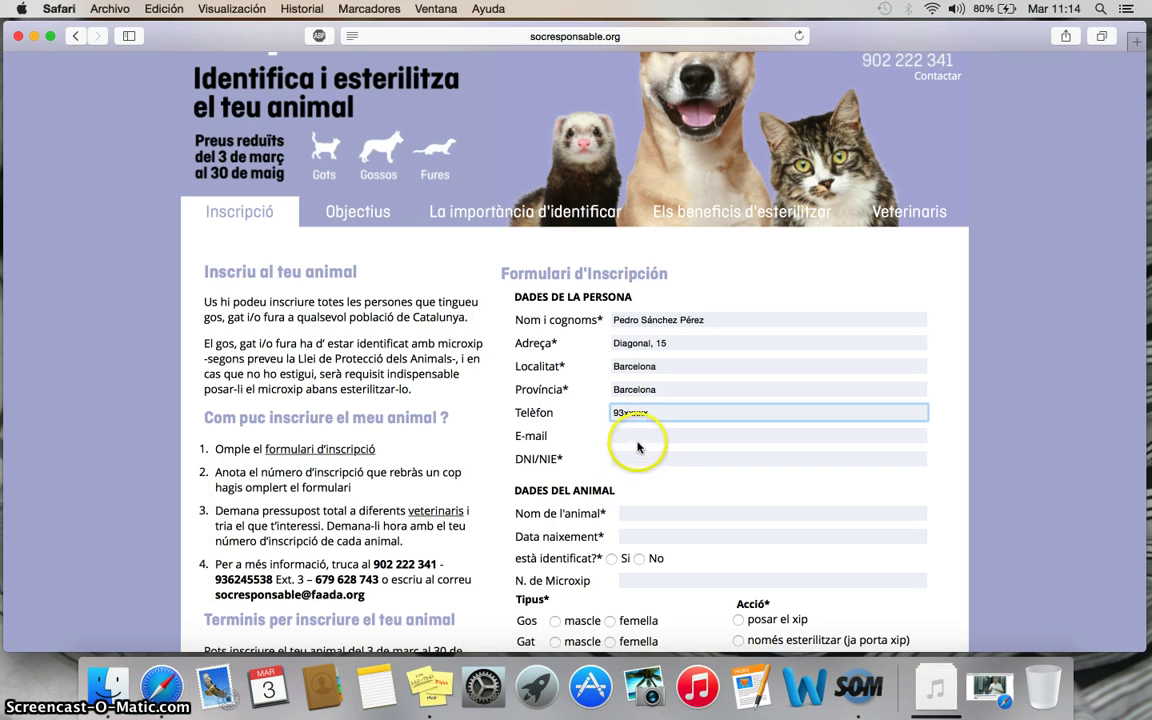
{"action": "left_click", "coordinate": [637, 437]}
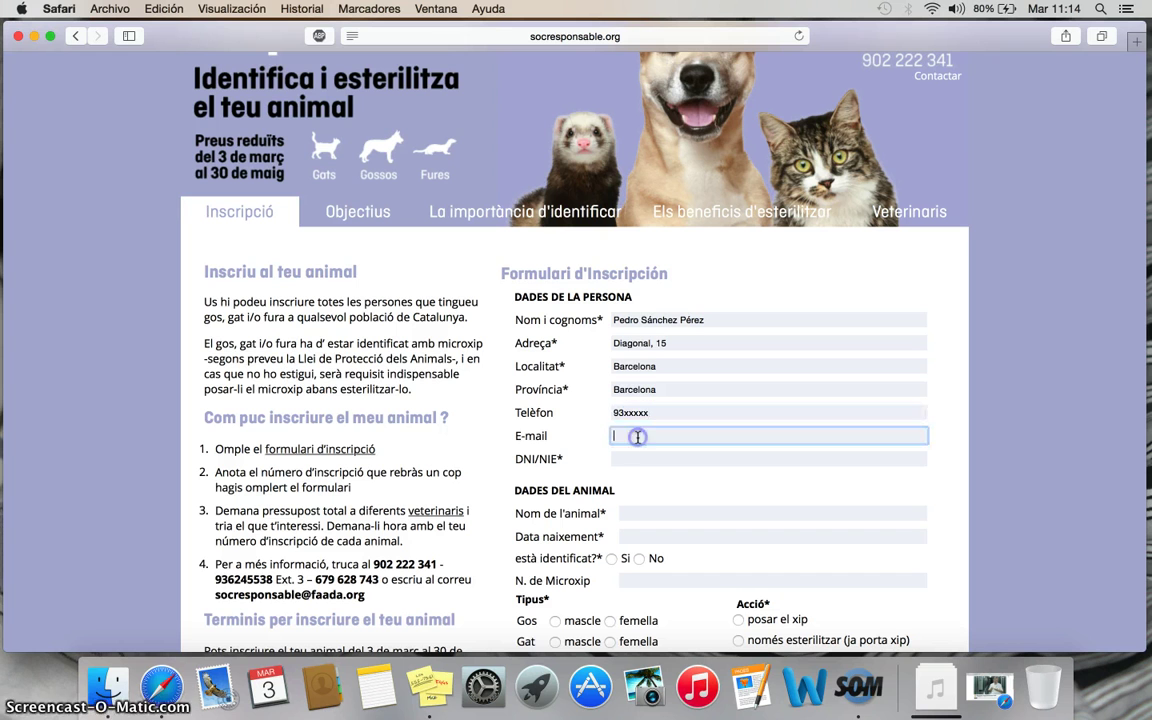
{"action": "type", "text": "xxxxxx"}
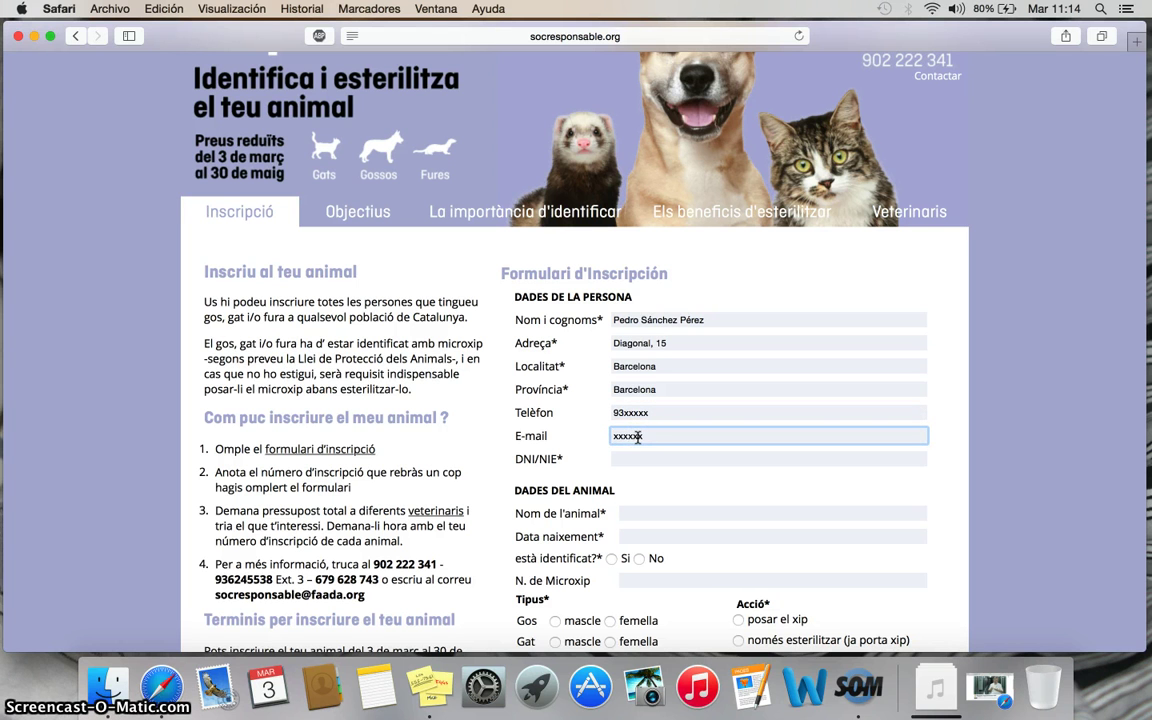
{"action": "left_click", "coordinate": [632, 460]}
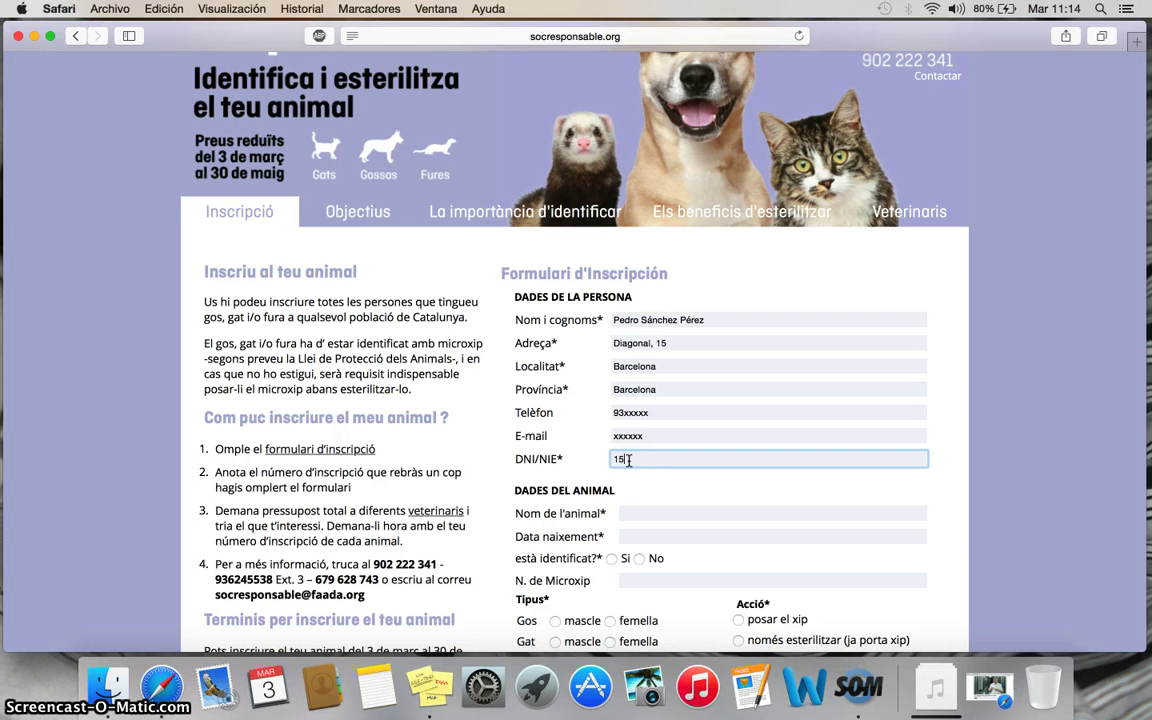
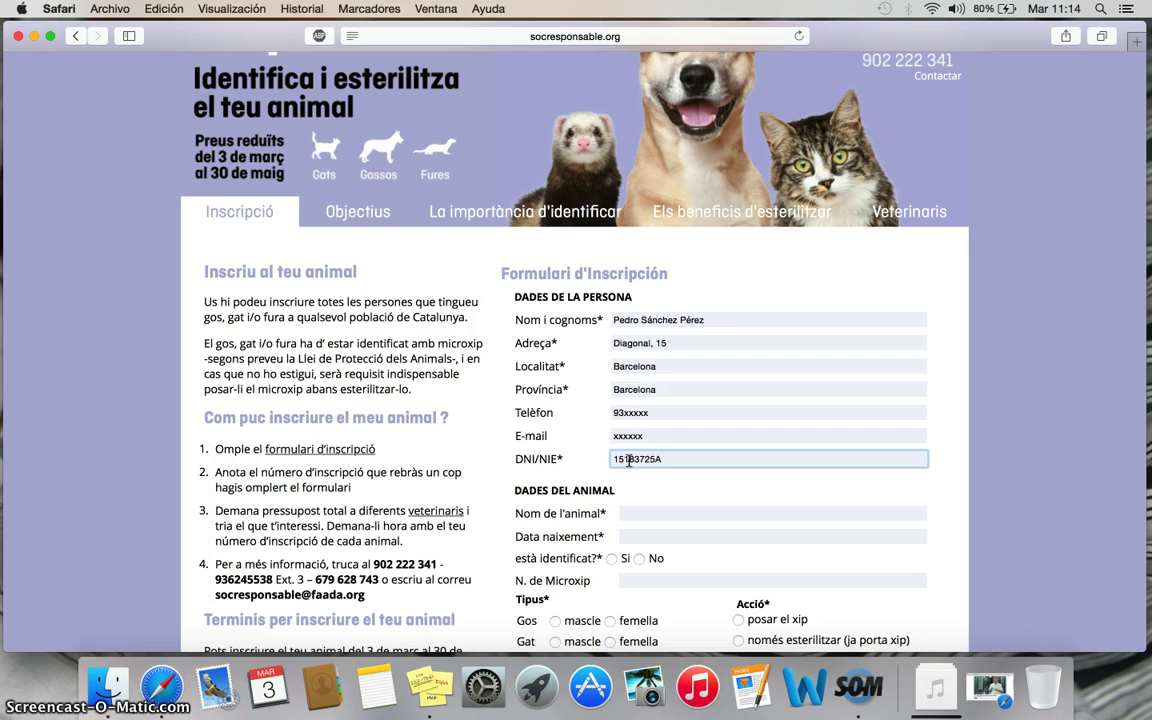
{"action": "scroll", "coordinate": [588, 466], "scroll_direction": "down", "scroll_amount": 3}
- Enter the pet's name Pito and birth date 01/01/2014
{"action": "left_click", "coordinate": [633, 388]}
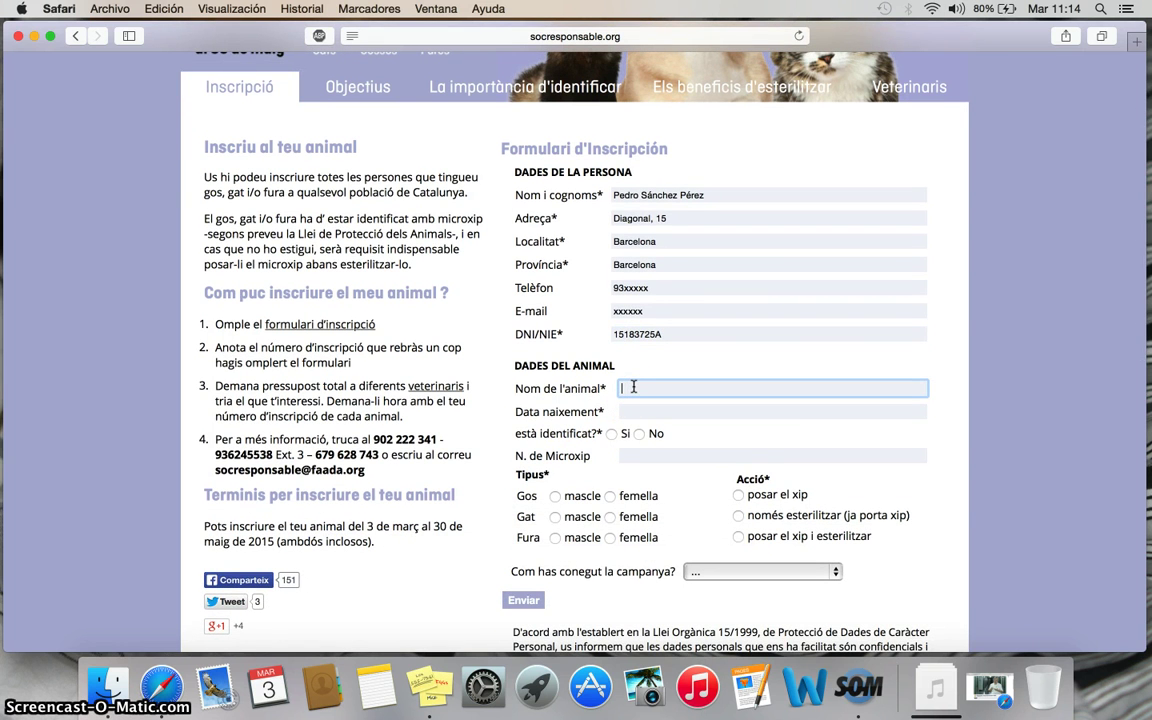
{"action": "type", "text": "P"}
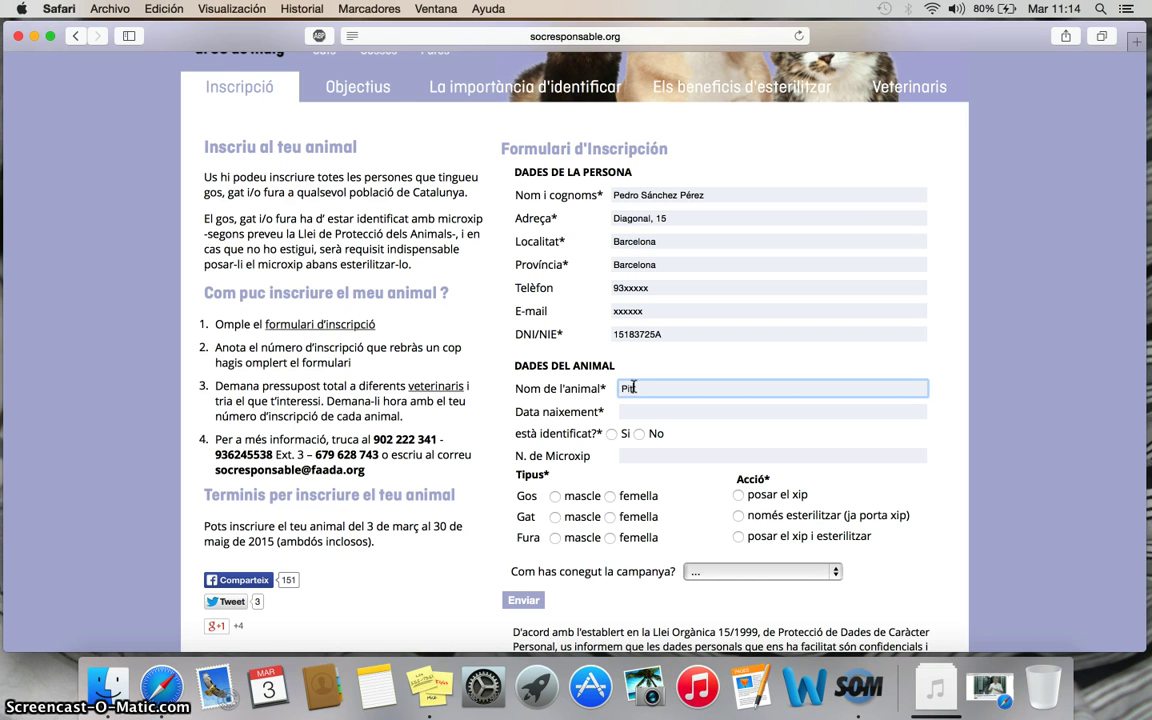
{"action": "type", "text": "ito"}
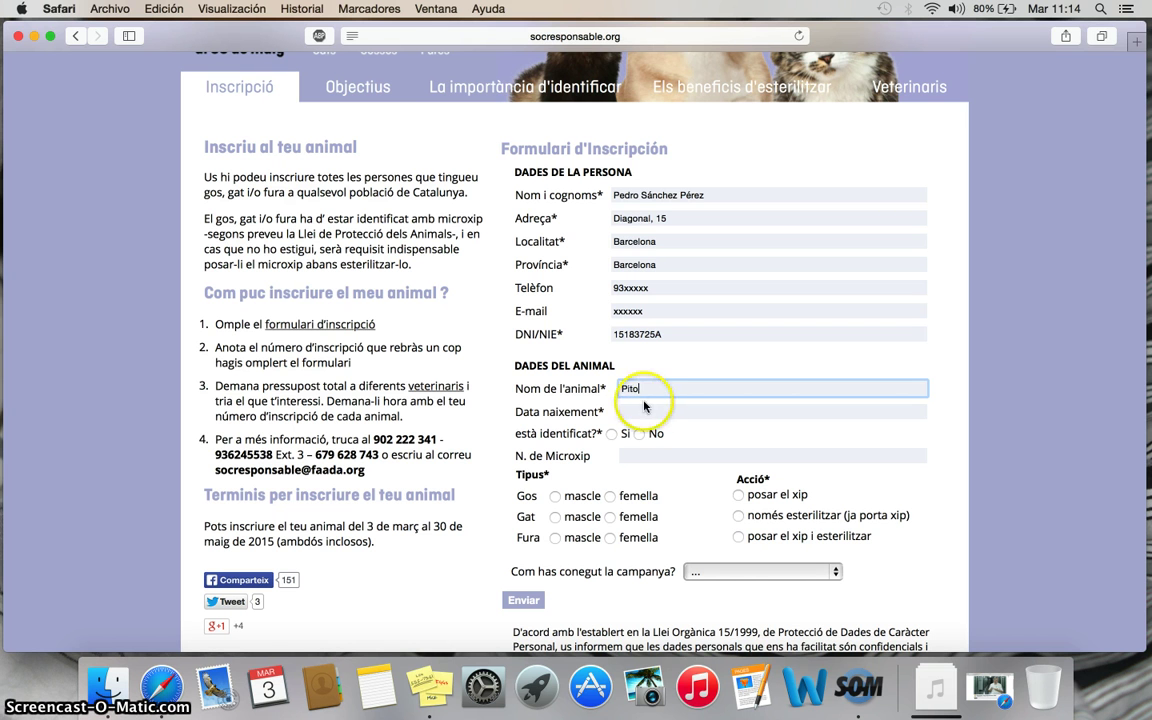
{"action": "left_click", "coordinate": [647, 412]}
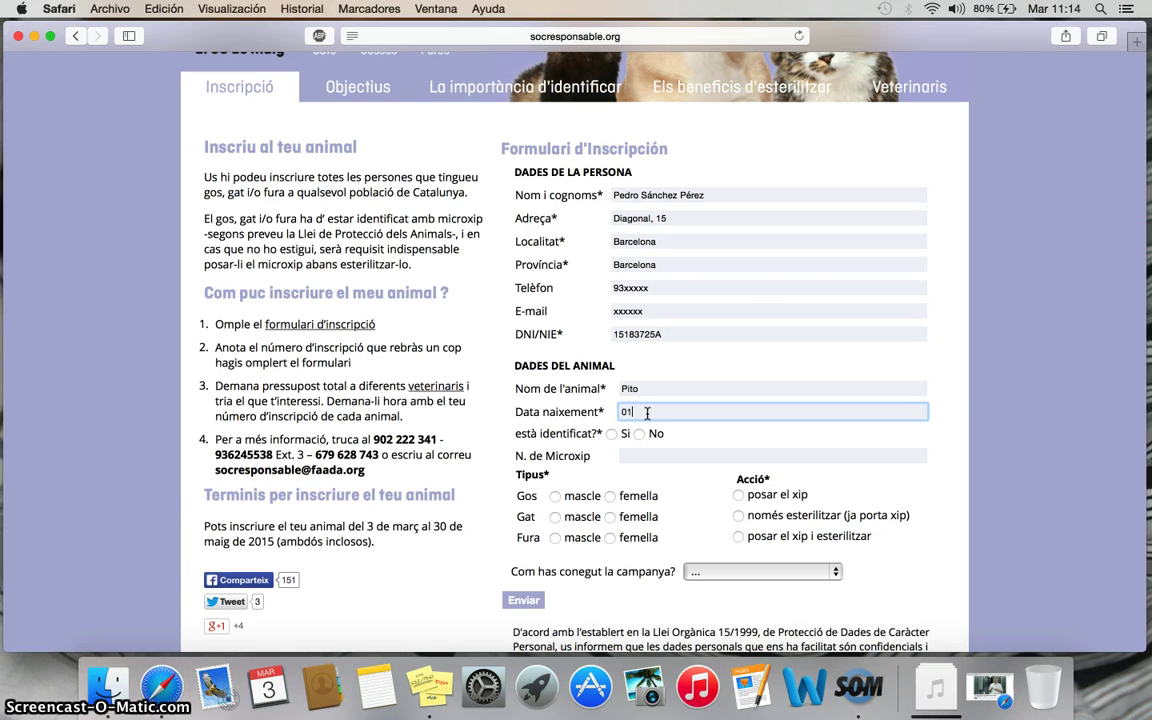
{"action": "type", "text": "01/01/2014"}
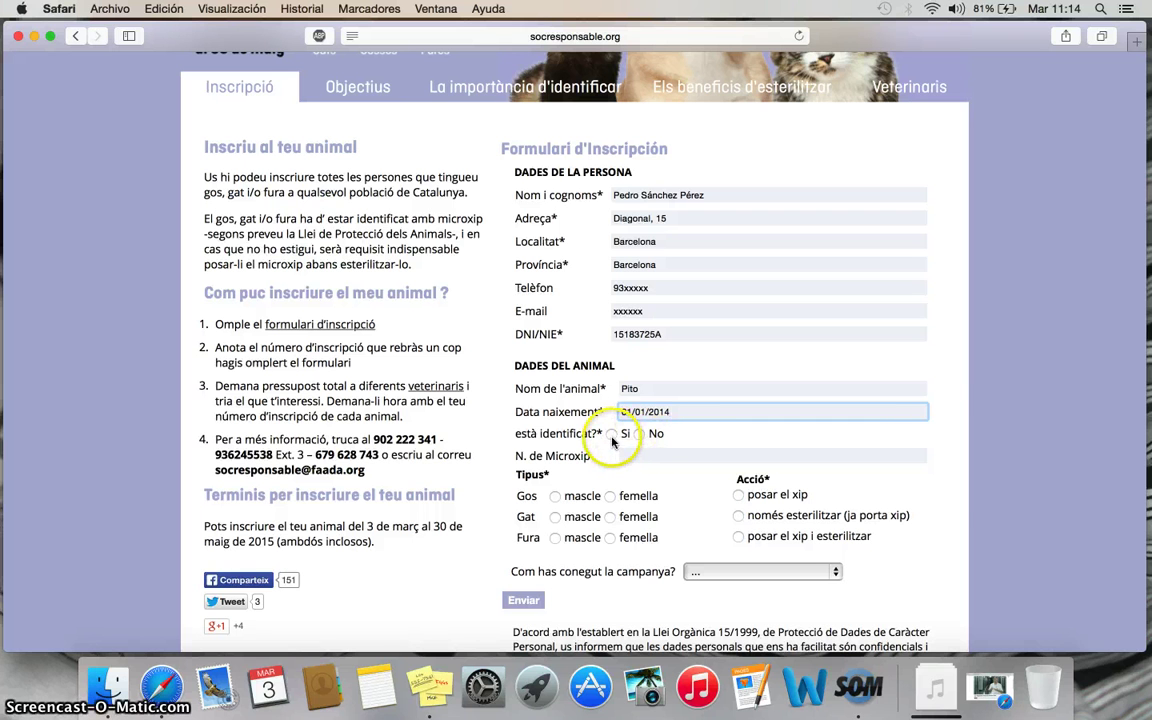
- Mark the animal as not identified, a male dog, needing microchip and sterilisation
{"action": "left_click", "coordinate": [639, 434]}
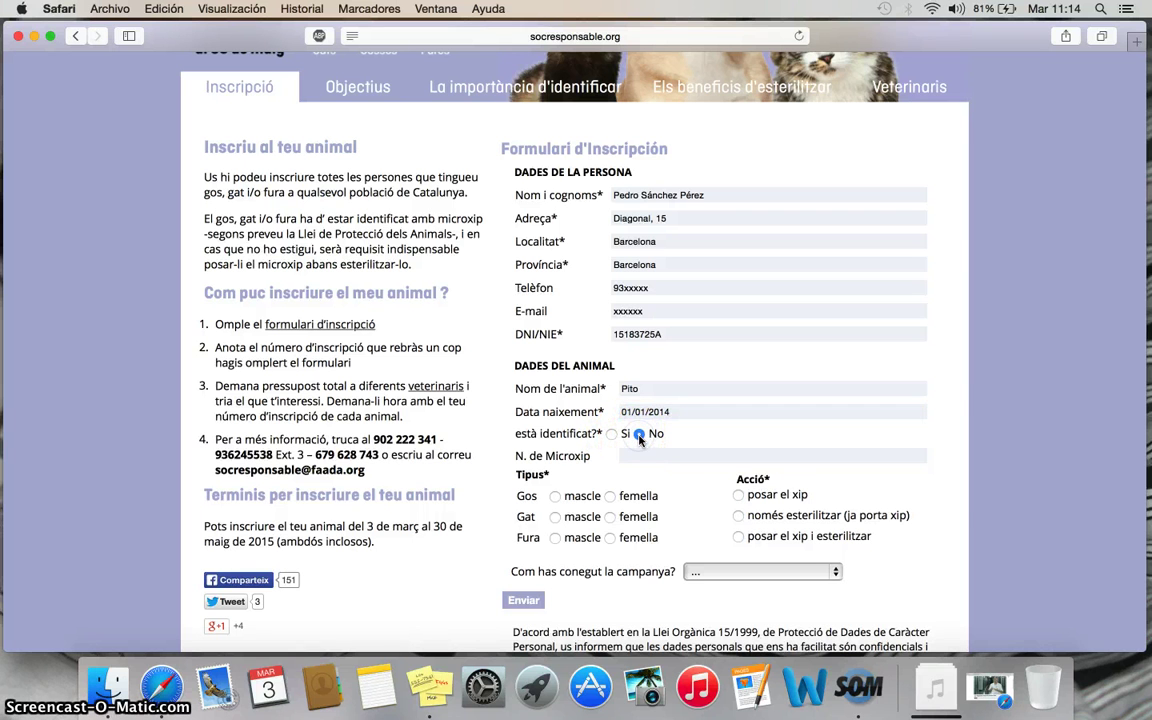
{"action": "scroll", "coordinate": [640, 440], "scroll_direction": "down", "scroll_amount": 2}
{"action": "scroll", "coordinate": [640, 440], "scroll_direction": "down", "scroll_amount": 1}
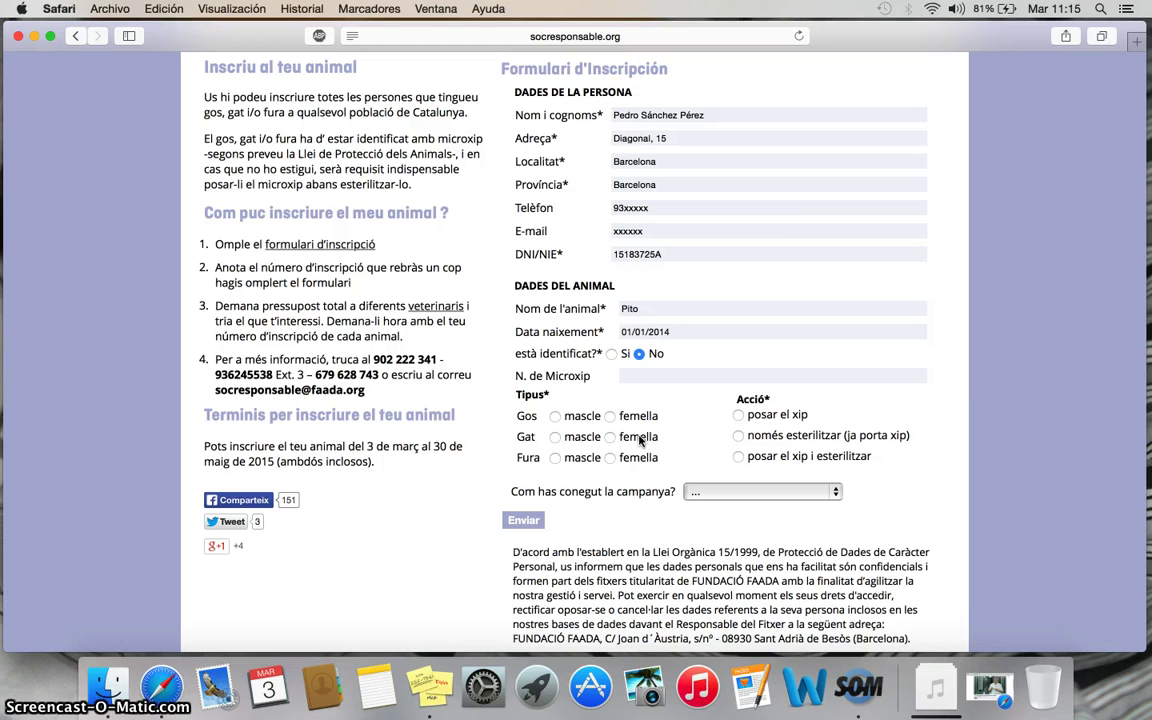
{"action": "left_click", "coordinate": [555, 416]}
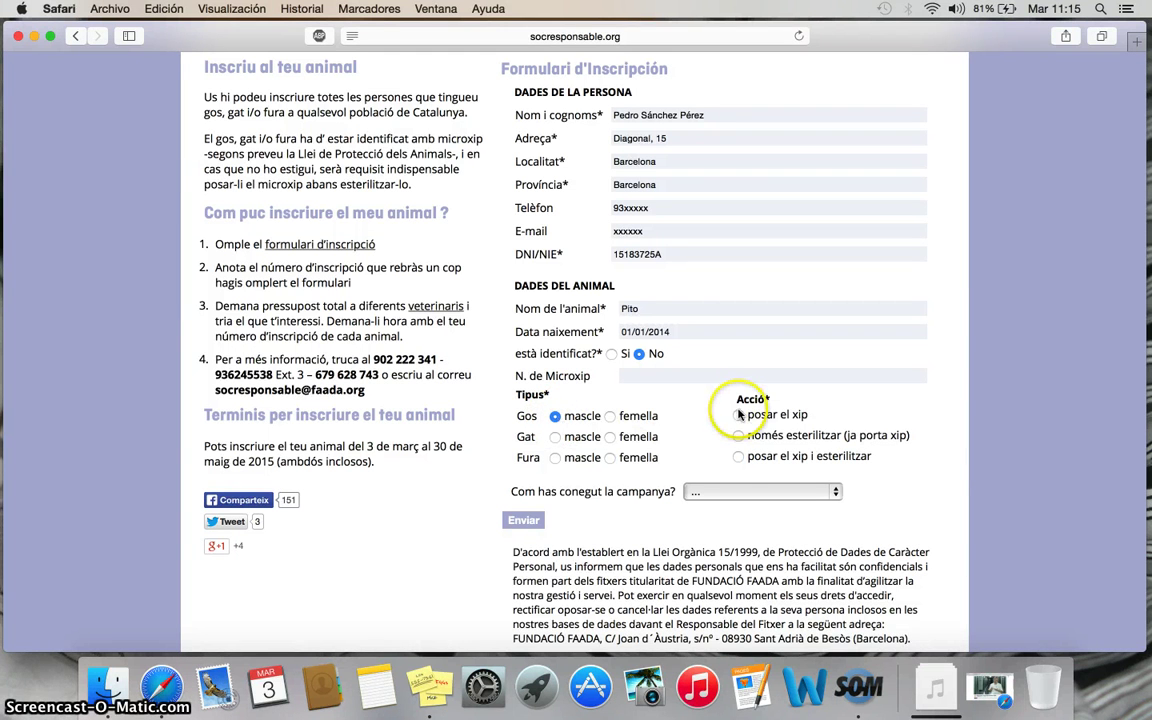
{"action": "left_click", "coordinate": [739, 457]}
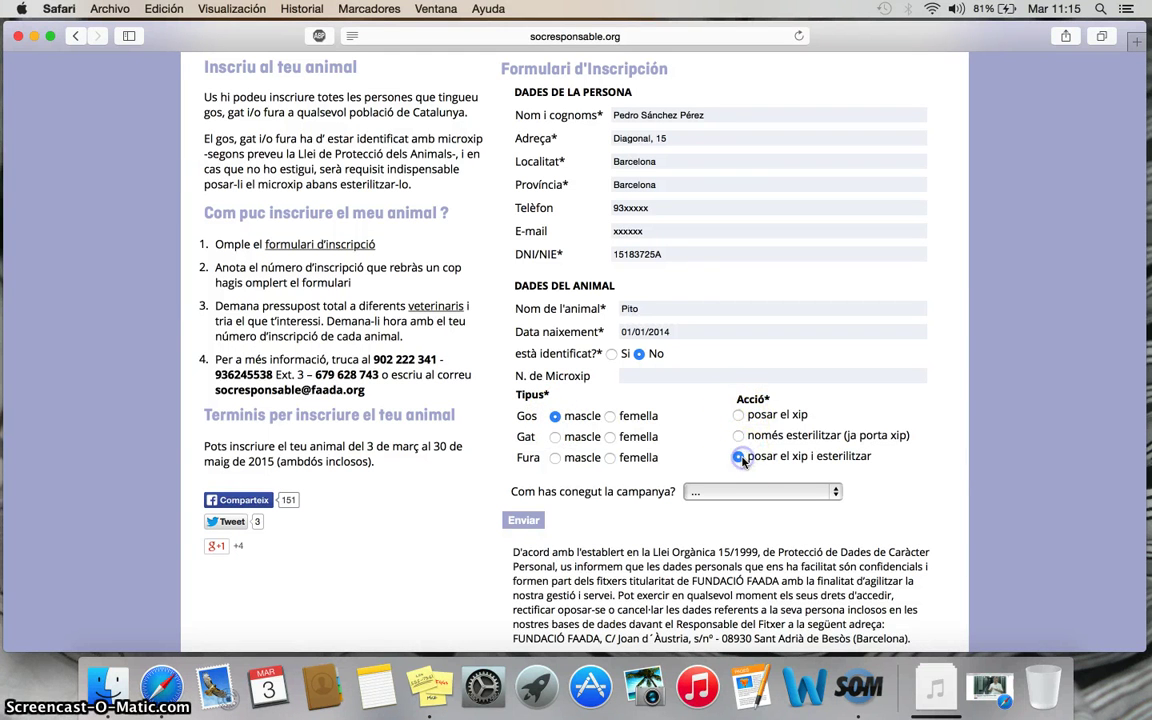
{"action": "scroll", "coordinate": [743, 460], "scroll_direction": "down", "scroll_amount": 3}
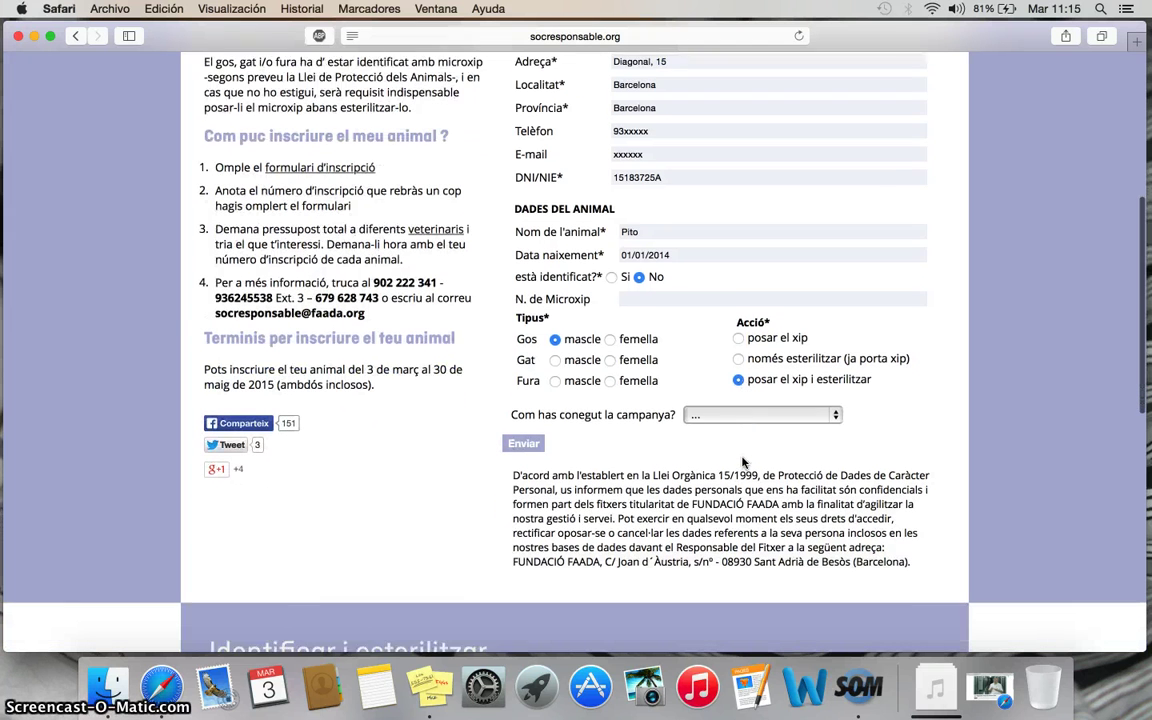
- Answer Ràdio for how you heard of the campaign and send the form for review
{"action": "left_click", "coordinate": [836, 399]}
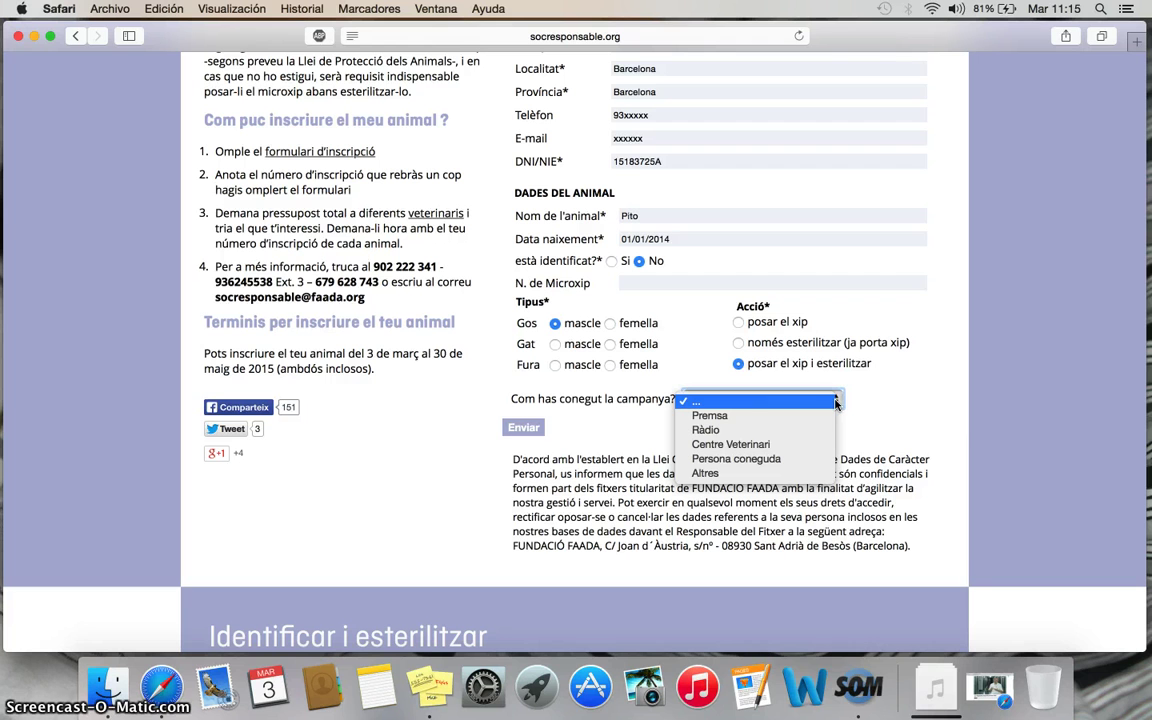
{"action": "left_click", "coordinate": [796, 430]}
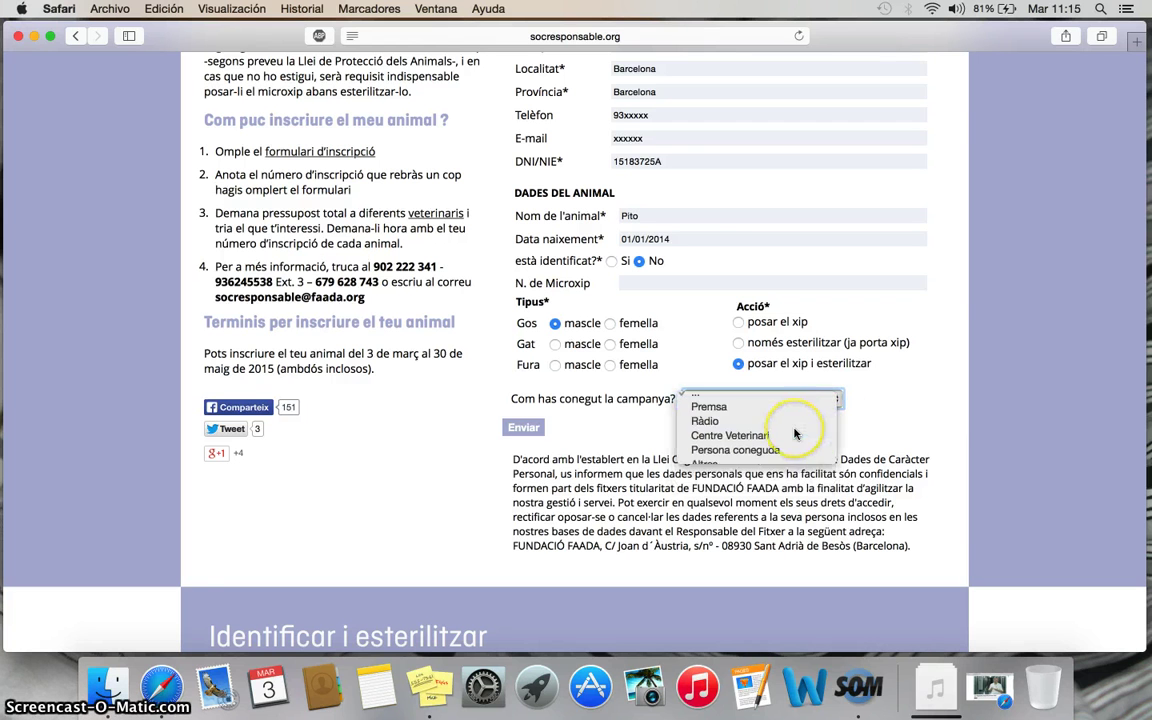
{"action": "left_click", "coordinate": [518, 427]}
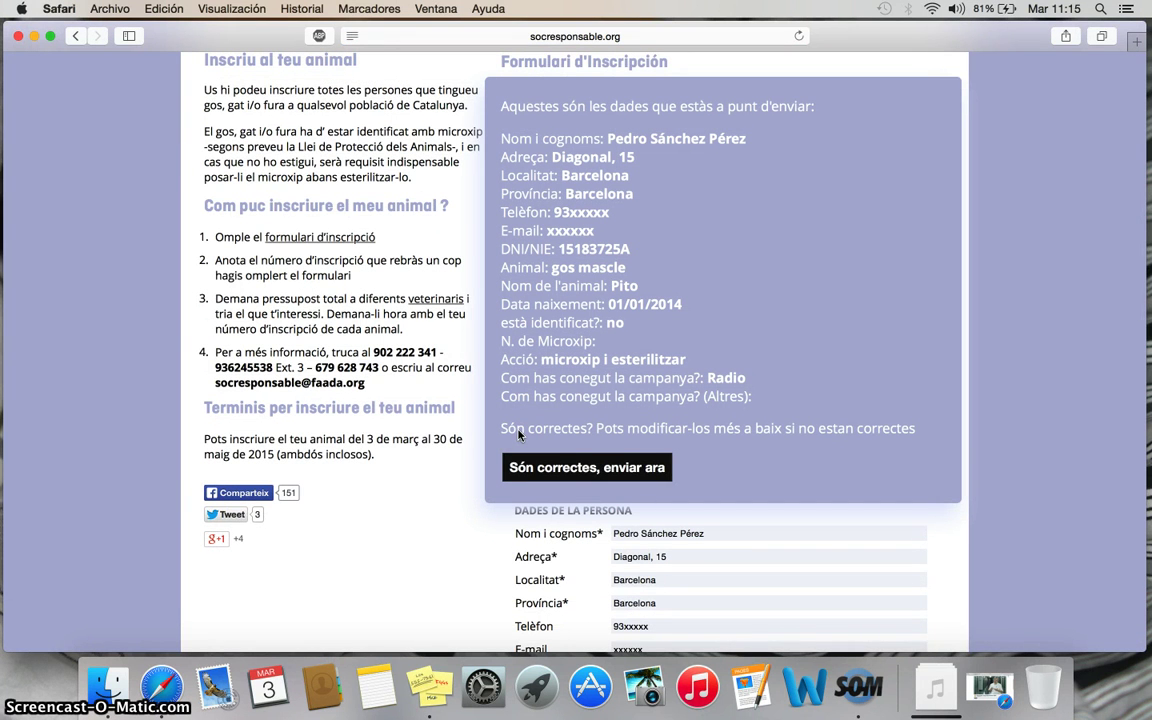
- Confirm the data as correct with 'Són correctes, enviar ara' and view the issued registration code
{"action": "left_click", "coordinate": [516, 404]}
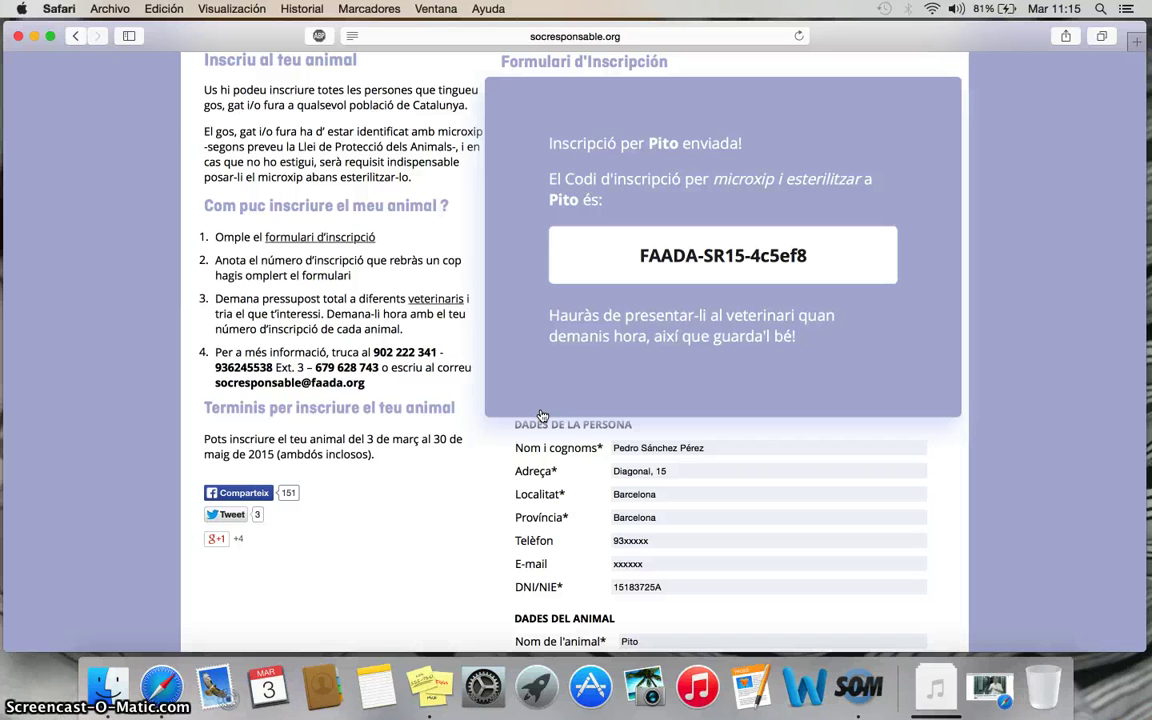
{"action": "scroll", "coordinate": [541, 415], "scroll_direction": "up", "scroll_amount": 5}
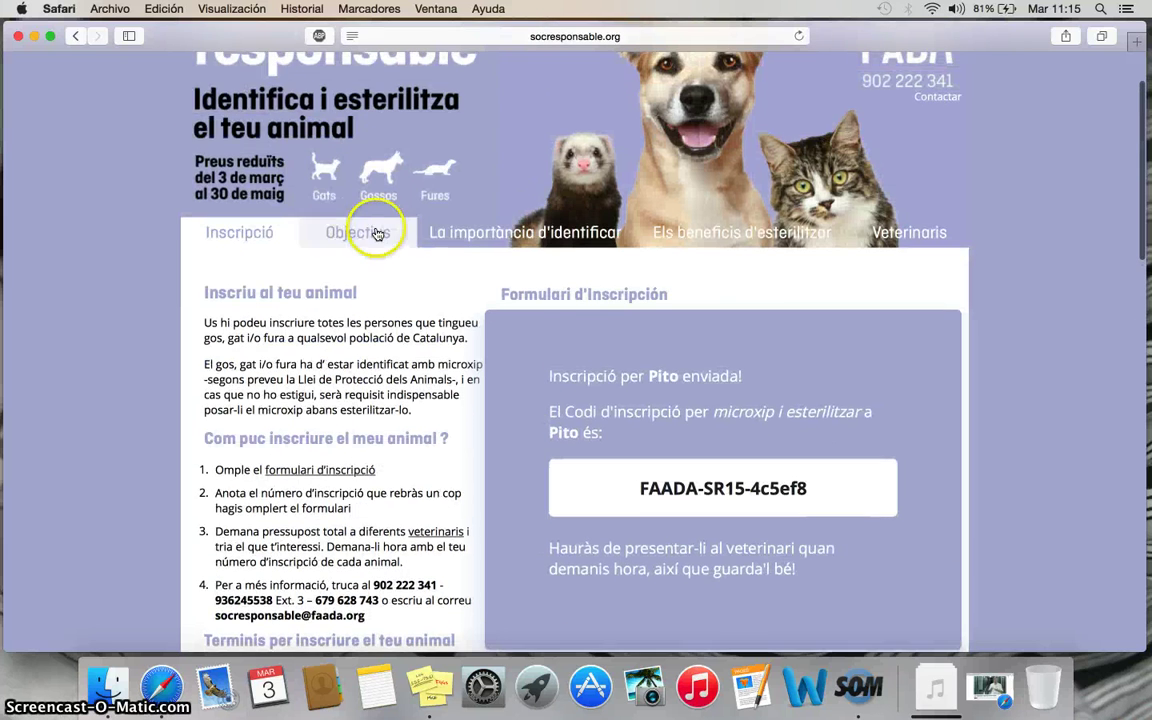
{"action": "scroll", "coordinate": [377, 234], "scroll_direction": "up", "scroll_amount": 1}
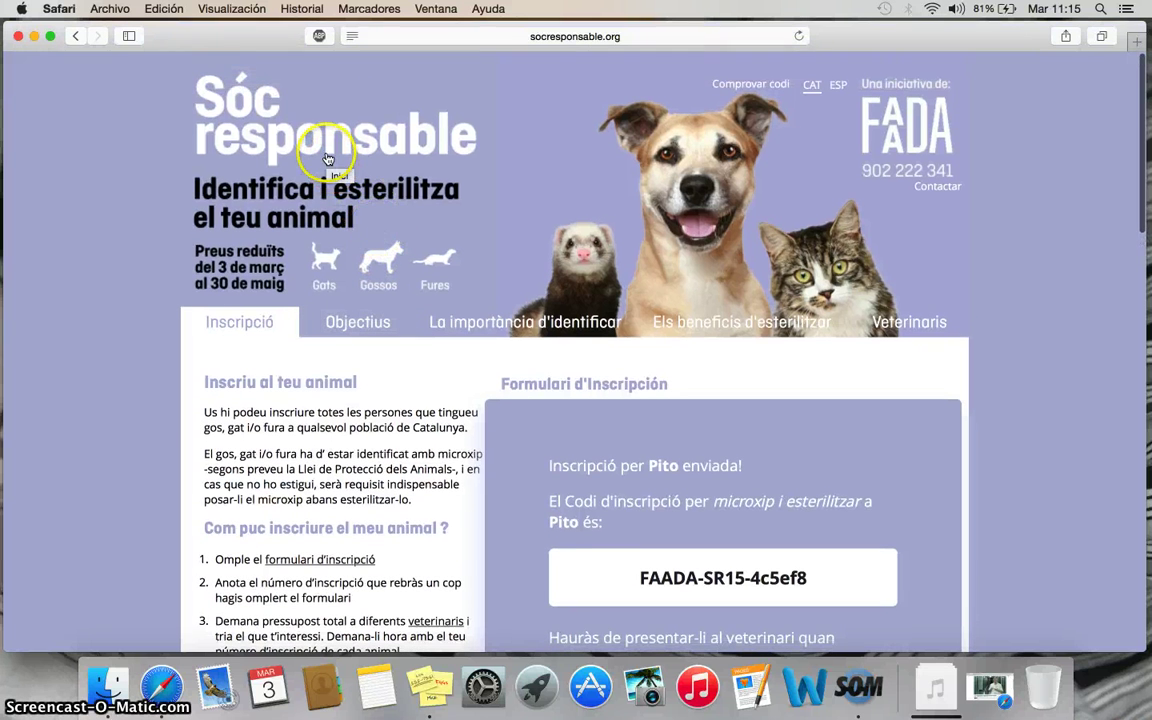
- Go to the Comprovar codi page and put the cursor in the empty DNI/NIE field
{"action": "left_click", "coordinate": [750, 86]}
{"action": "left_click", "coordinate": [442, 426]}
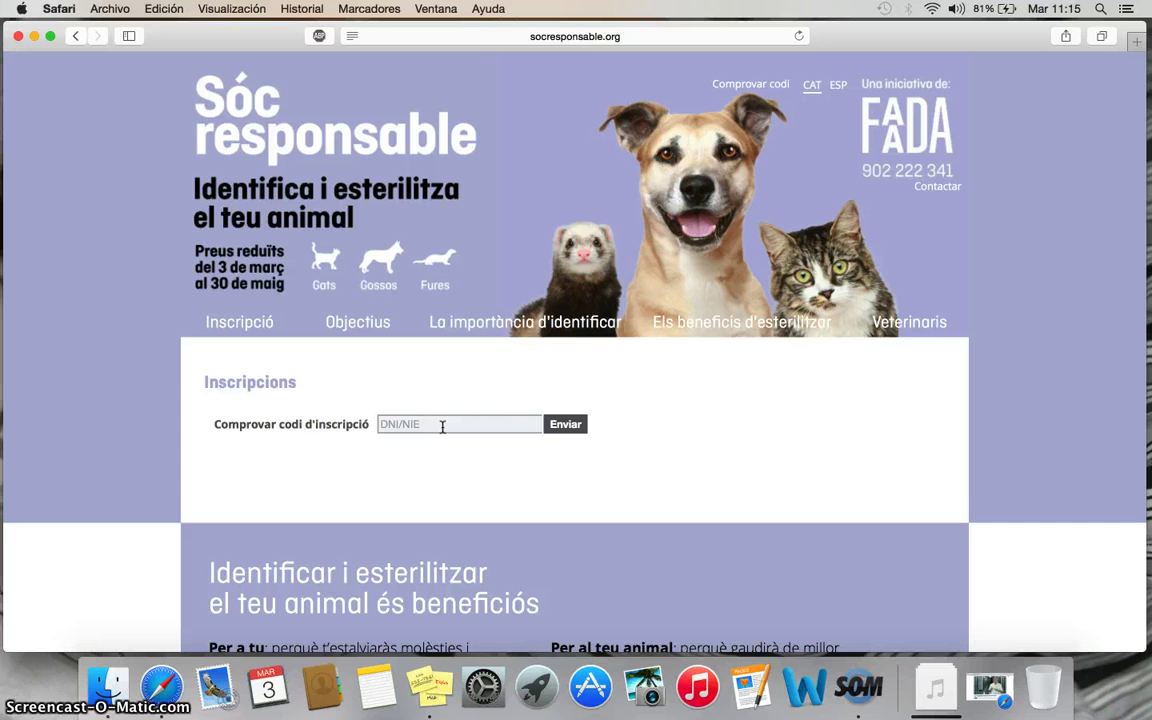
{"action": "scroll", "coordinate": [442, 426], "scroll_direction": "down", "scroll_amount": 2}
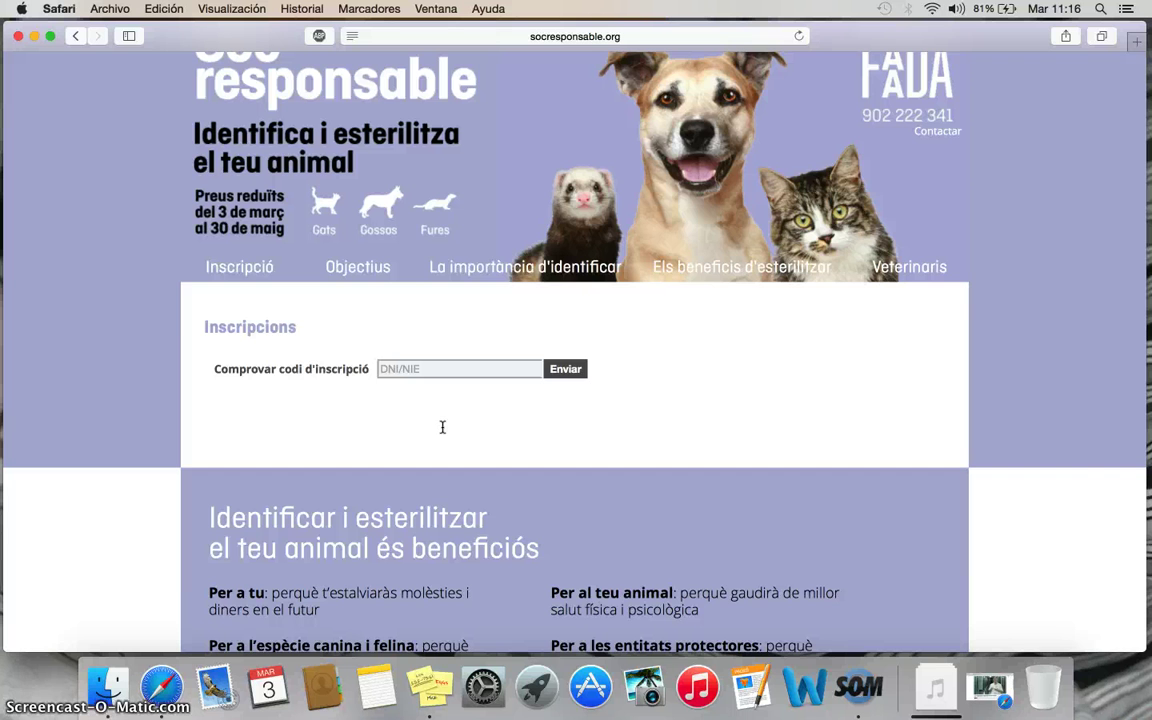
- Search Veterinaris for vets in province Barcelona, municipality BCN-GRACIA
{"action": "left_click", "coordinate": [902, 268]}
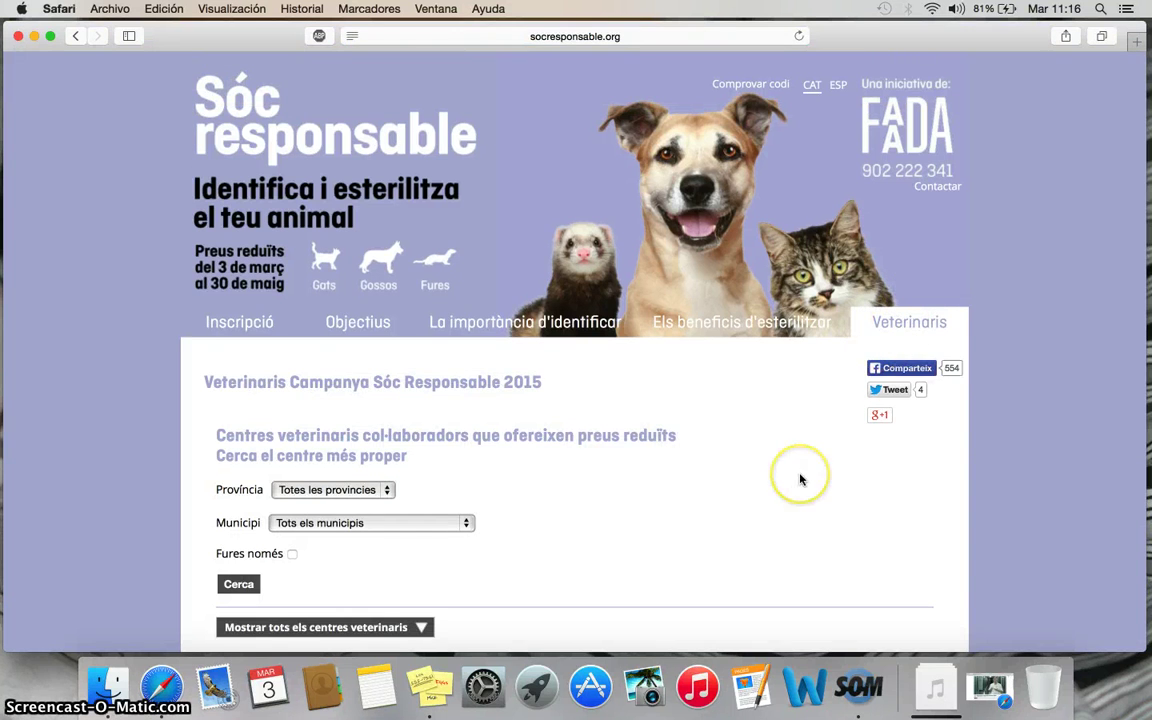
{"action": "scroll", "coordinate": [800, 479], "scroll_direction": "down", "scroll_amount": 5}
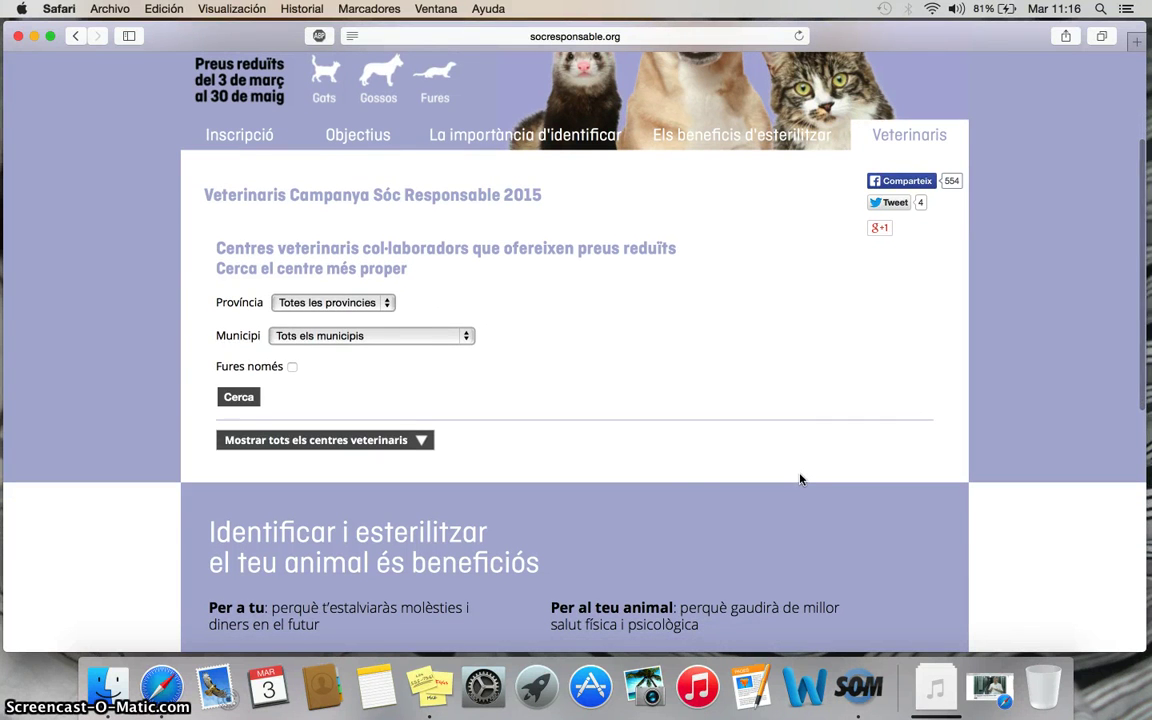
{"action": "left_click", "coordinate": [388, 305]}
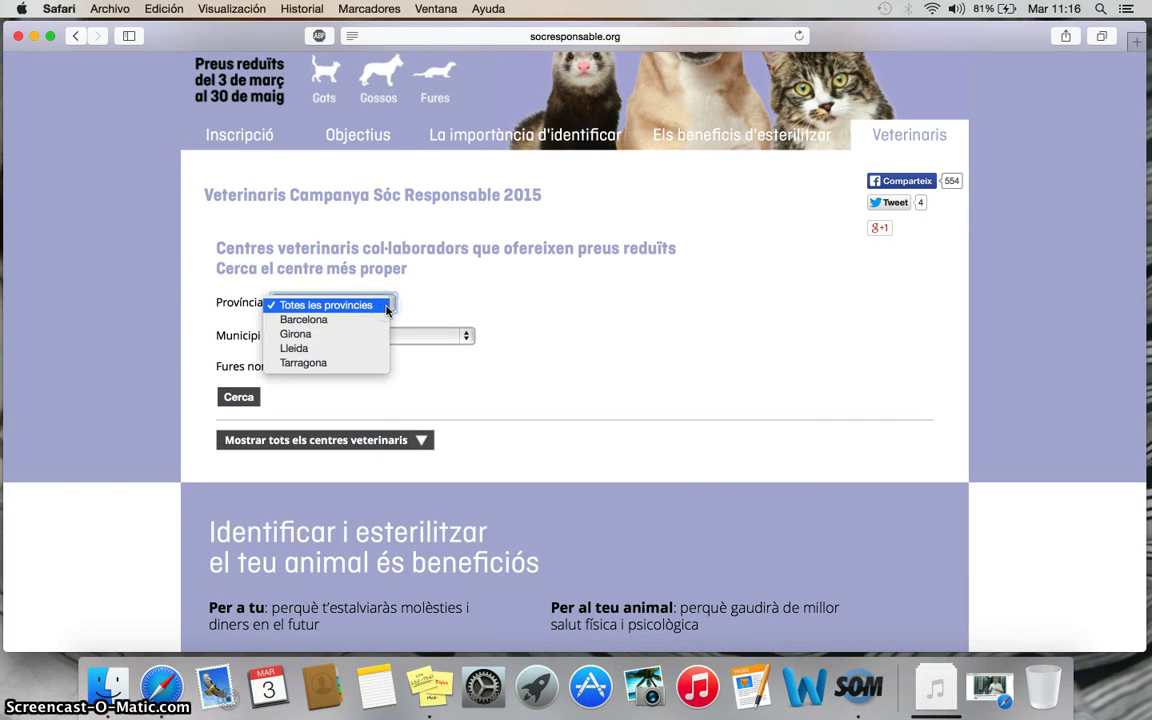
{"action": "left_click", "coordinate": [303, 319]}
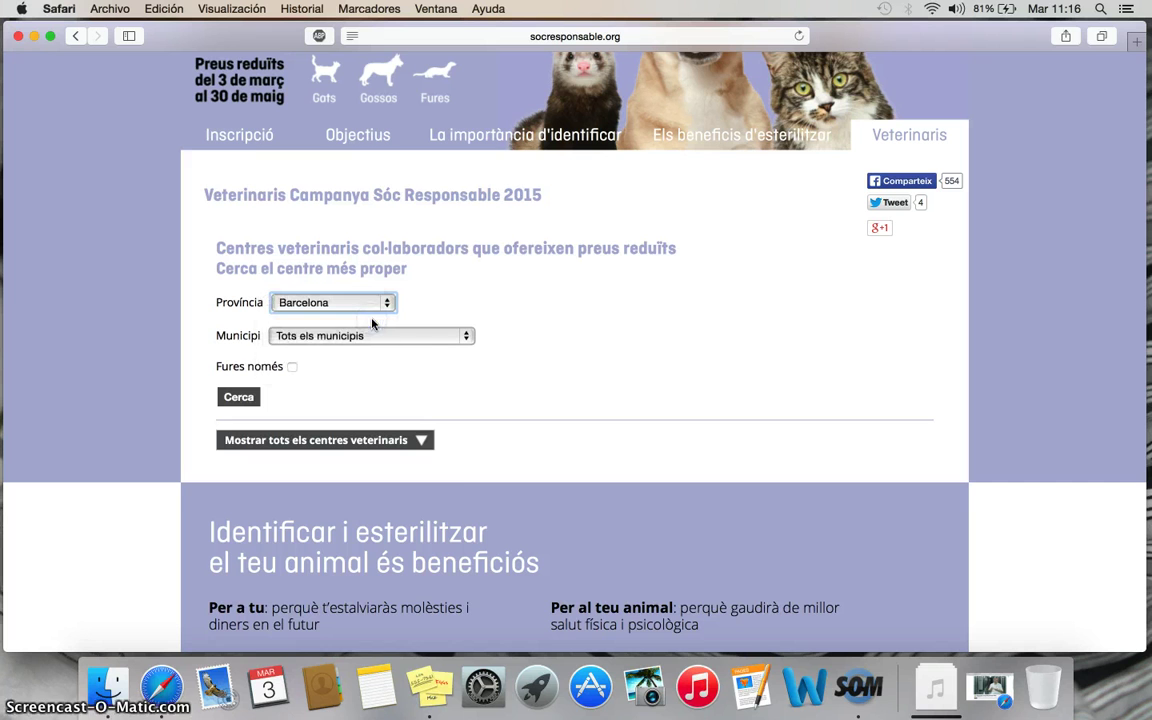
{"action": "left_click", "coordinate": [468, 335]}
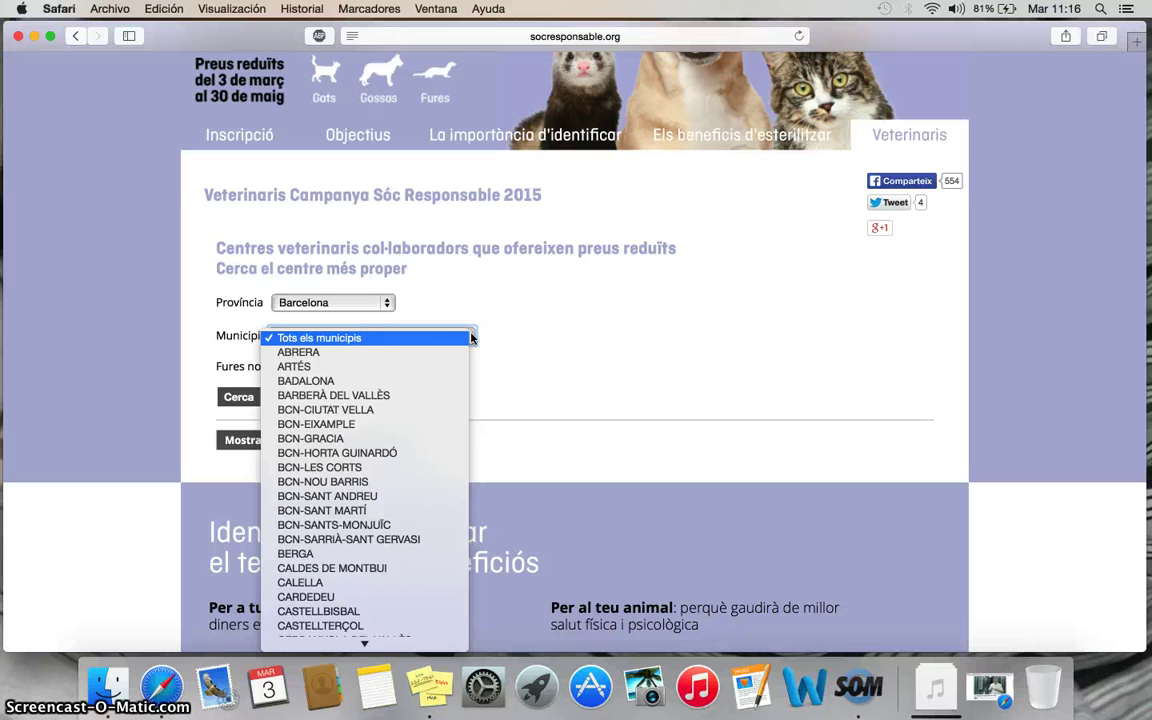
{"action": "left_click", "coordinate": [373, 438]}
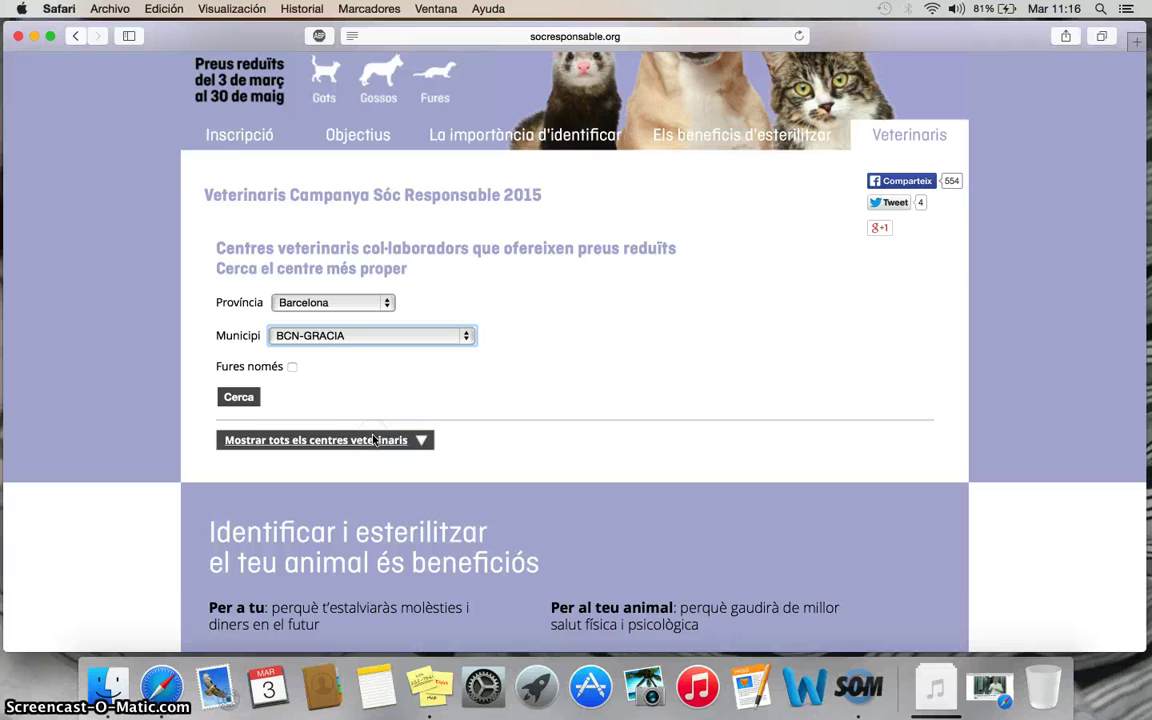
{"action": "left_click", "coordinate": [241, 398]}
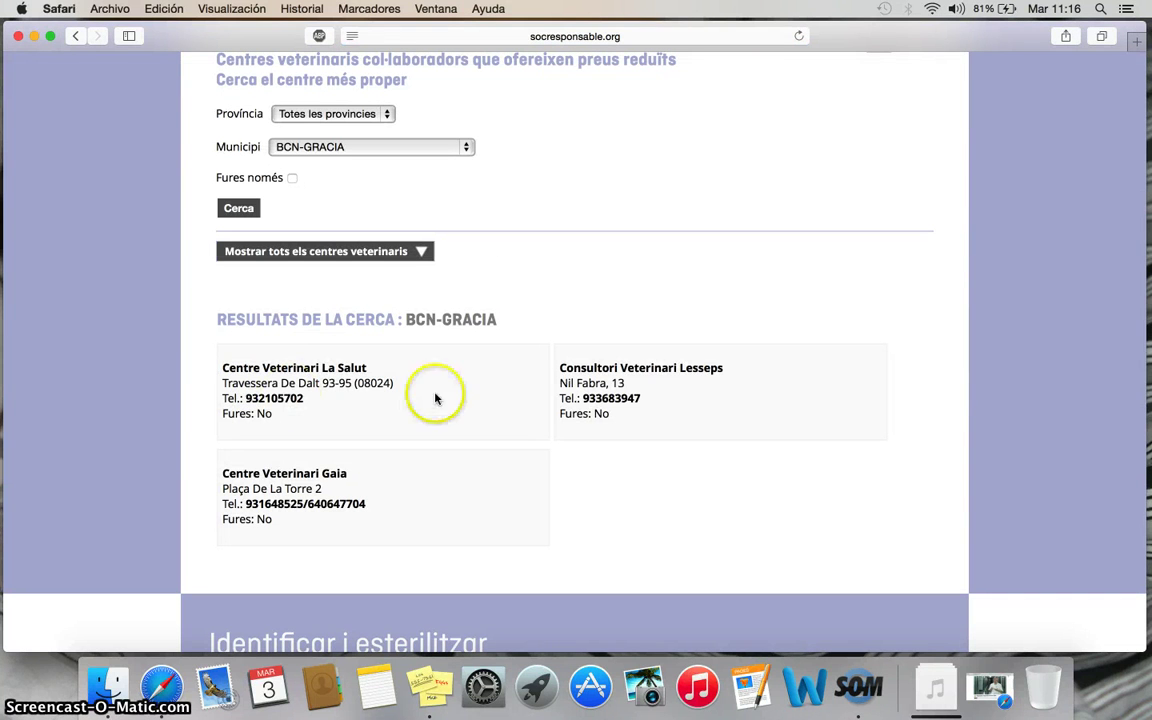